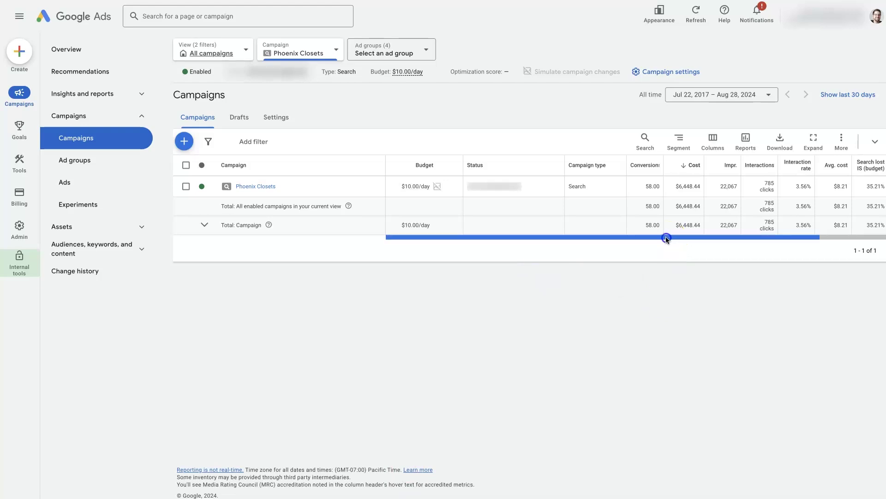
- Hide and reshow the campaign pages list and adjust the campaigns table view
mouse_move(667, 238)
left_mouse_down()
mouse_move(718, 240)
mouse_move(651, 238)
left_mouse_up()
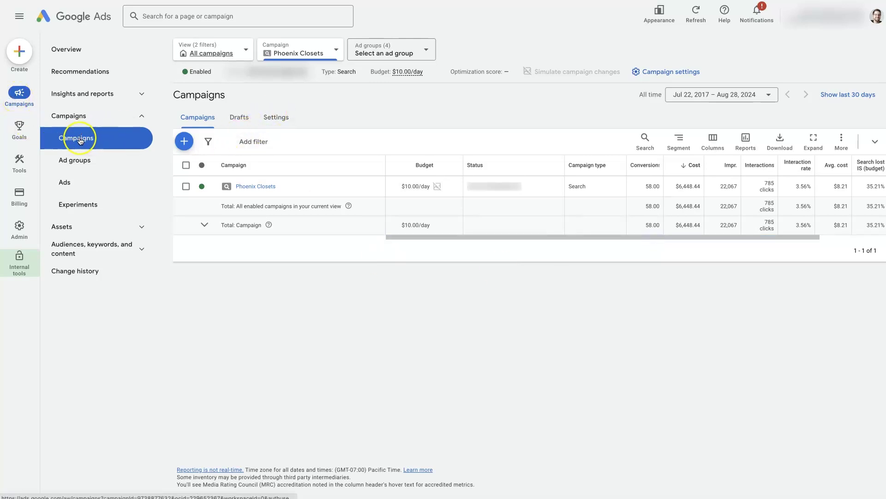
left_click(140, 116)
left_click(140, 116)
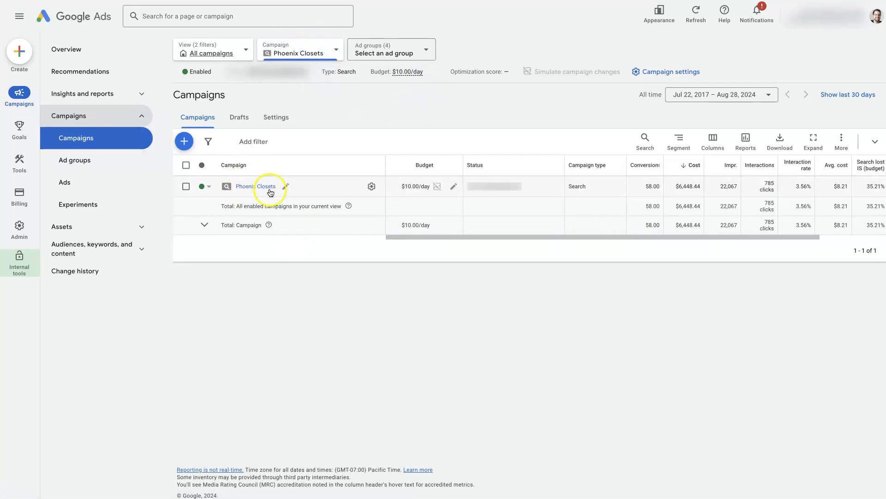
left_click_drag(475, 237, 619, 237)
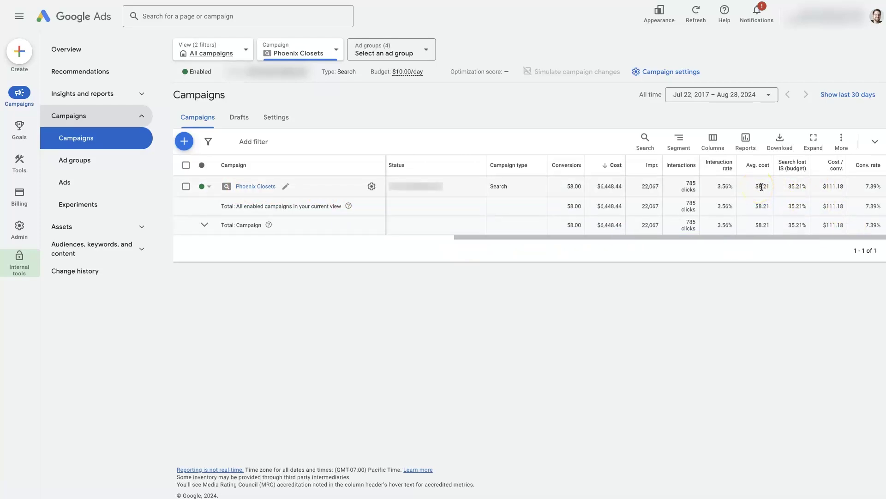
left_click(754, 237)
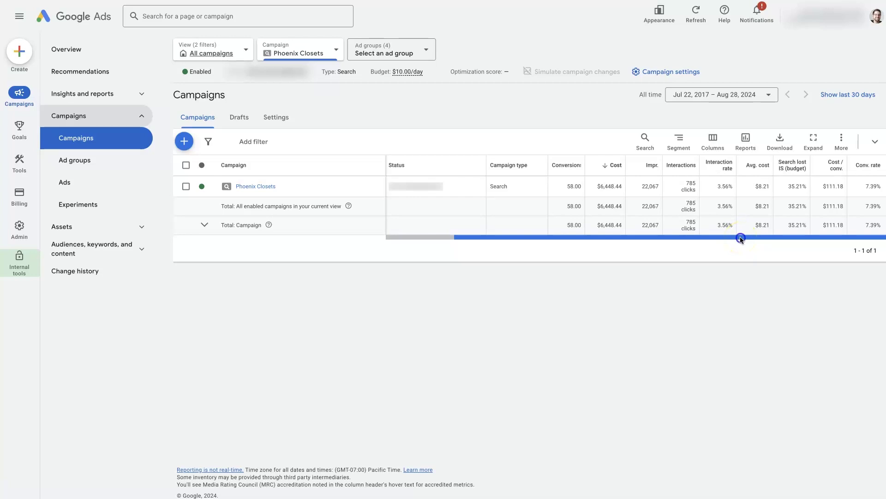
left_click_drag(741, 239, 571, 240)
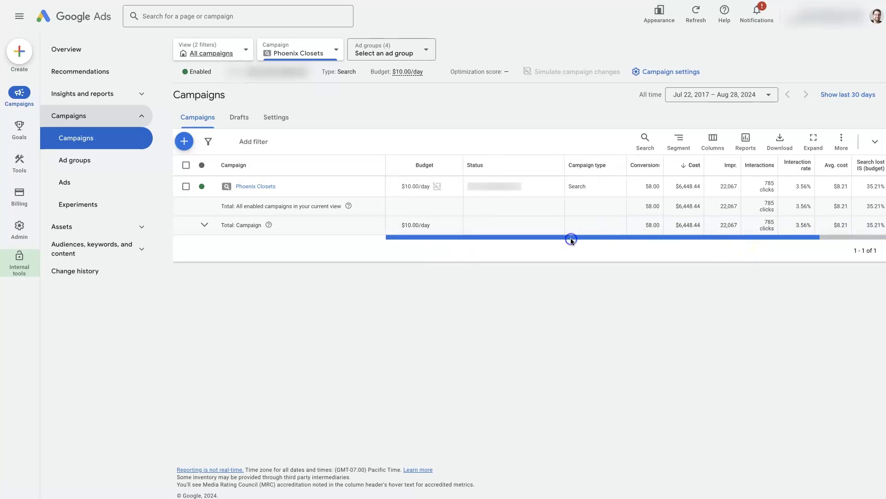
- In Phoenix Closets campaign settings, change the bid strategy to focus on Clicks
left_click(656, 74)
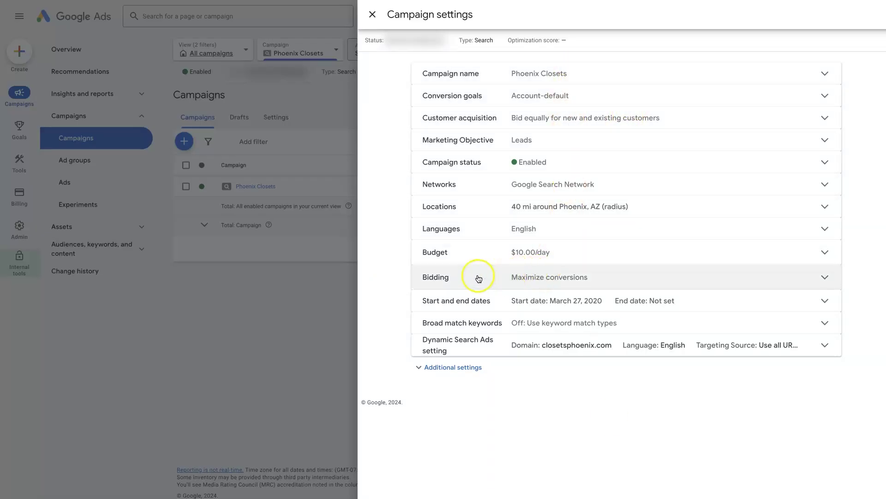
left_click(513, 284)
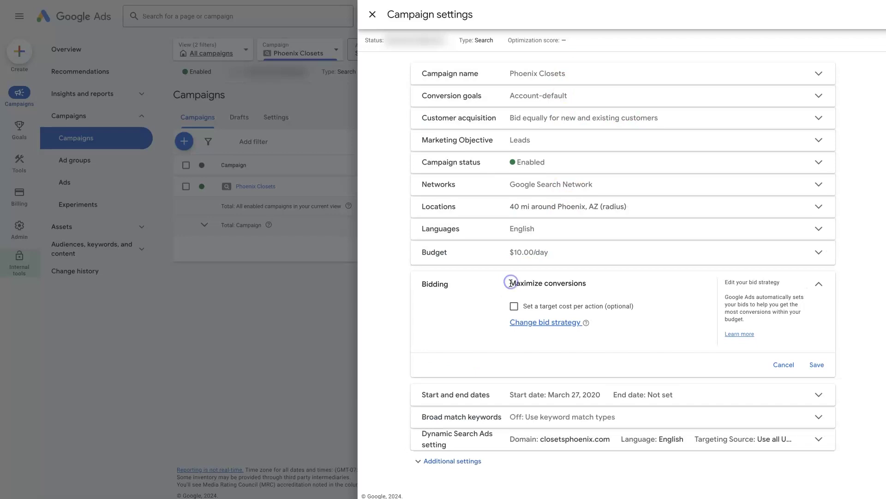
left_click(540, 323)
left_click(775, 443)
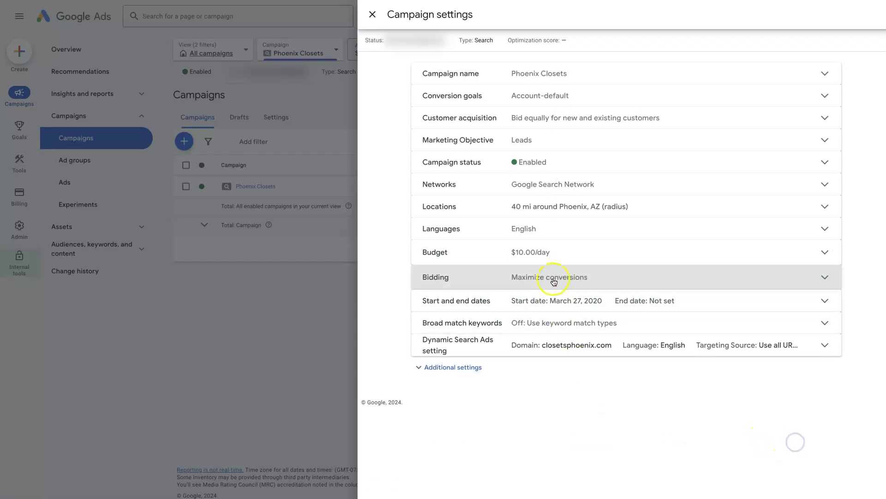
left_click(555, 277)
left_click(544, 323)
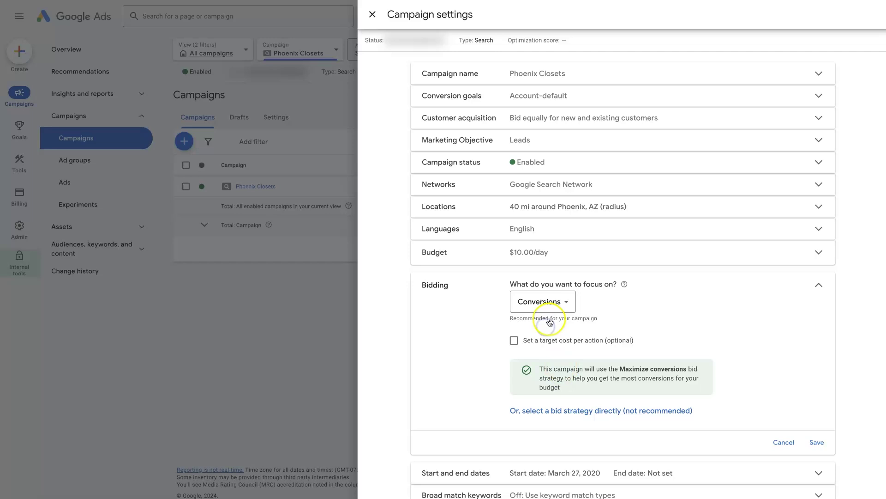
left_click(544, 304)
left_click(551, 390)
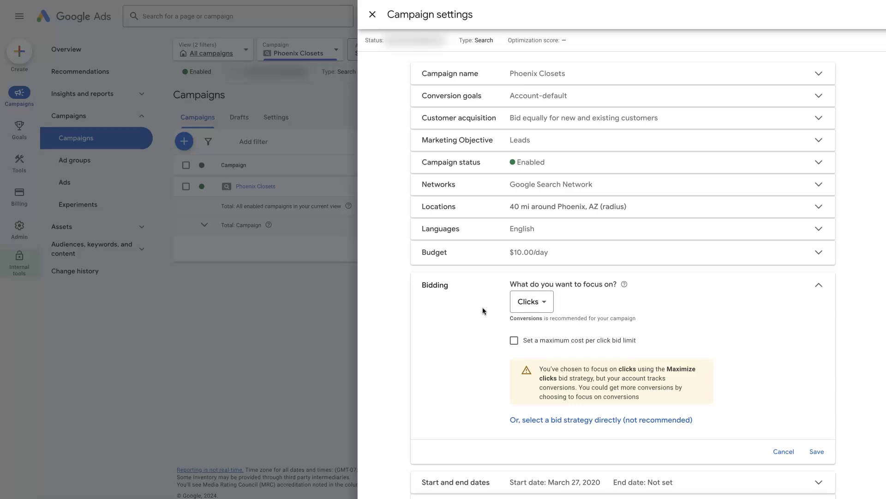
- Turn on a maximum cost per click bid limit and enter 10
left_click(514, 341)
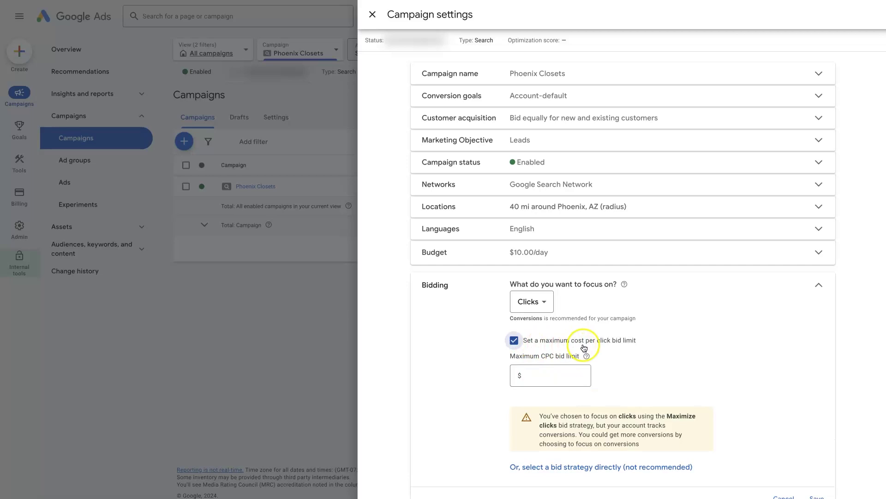
left_click(539, 372)
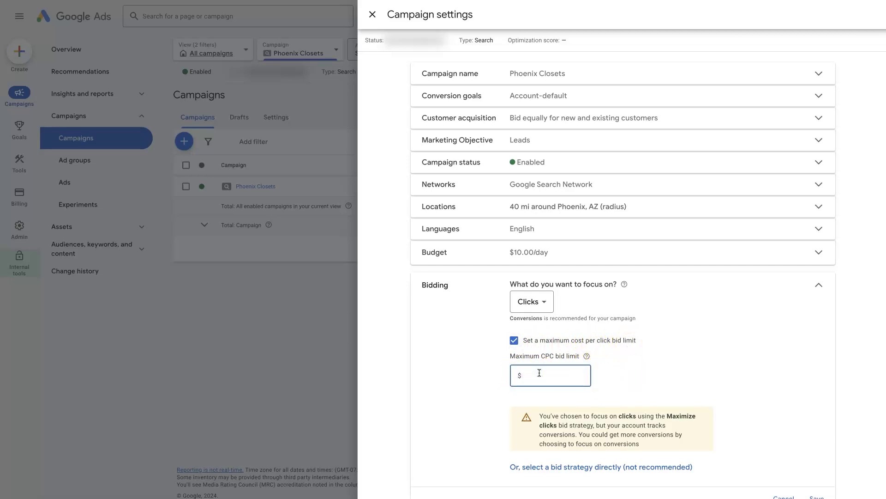
type("10")
left_click(494, 379)
left_click(546, 415)
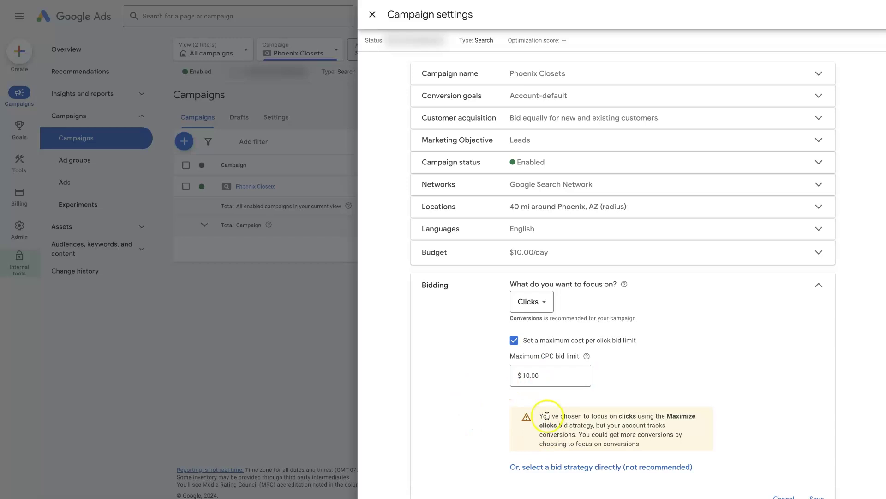
- Change the Maximum CPC bid limit to $7.00 and save the bidding
double_click(523, 375)
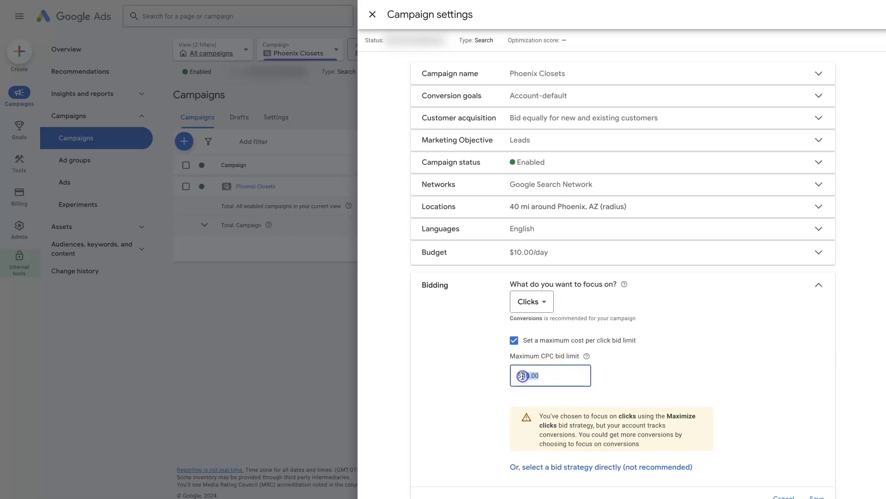
key("BackSpace")
type("7")
left_click(448, 367)
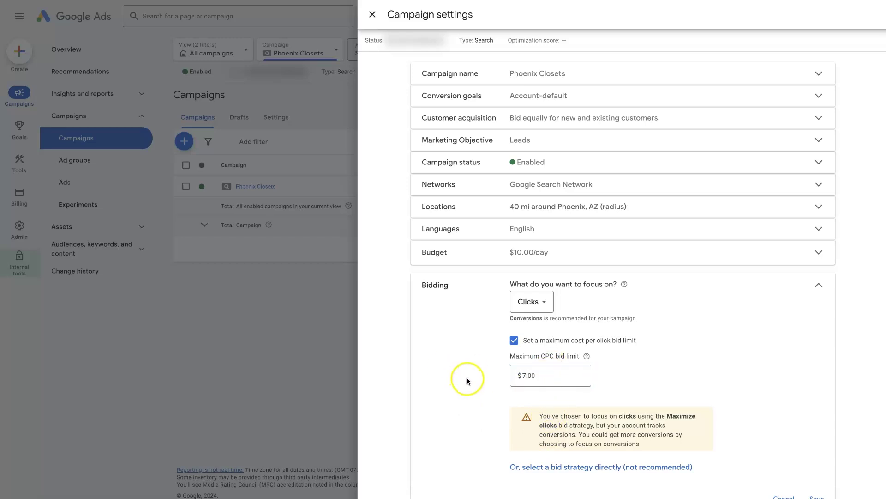
scroll(482, 367, "down", 1)
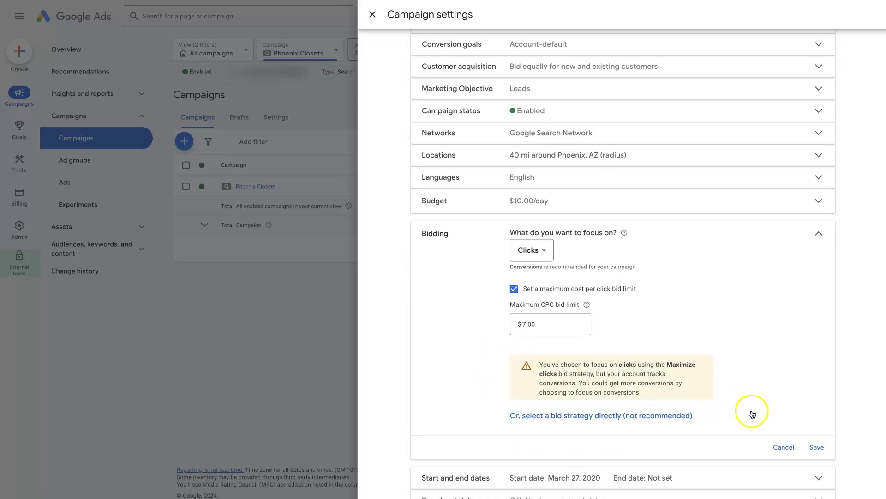
left_click(816, 447)
- Reopen the bidding options and keep the focus on Clicks
left_click_drag(538, 324, 521, 326)
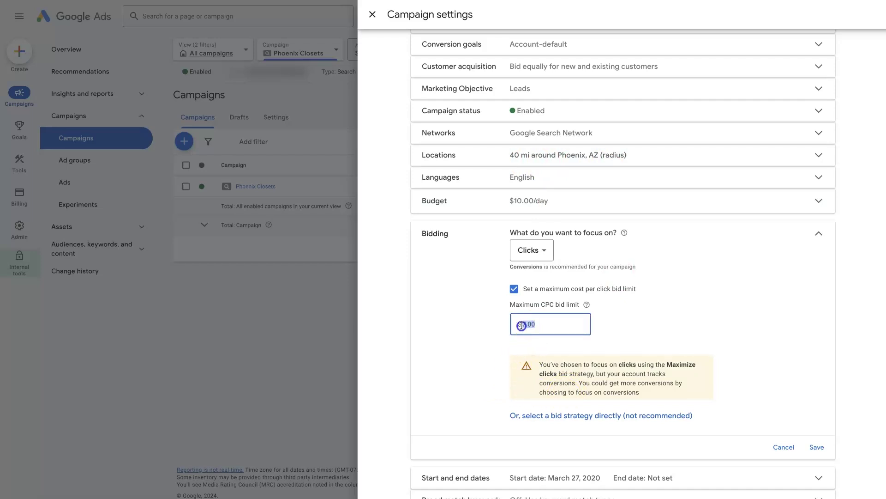
left_click(466, 343)
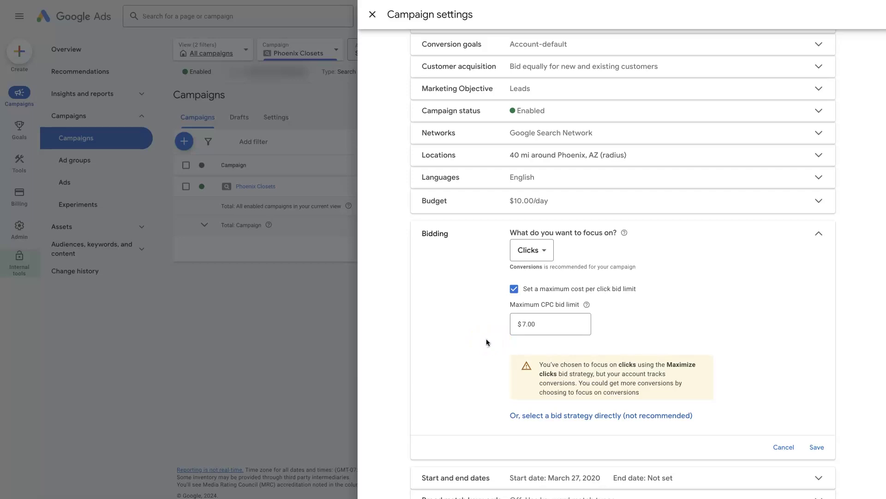
left_click(531, 250)
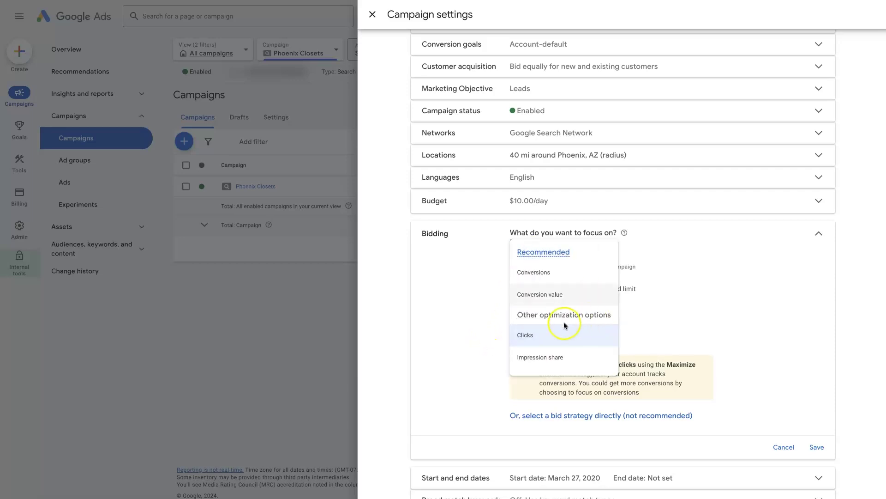
left_click(526, 336)
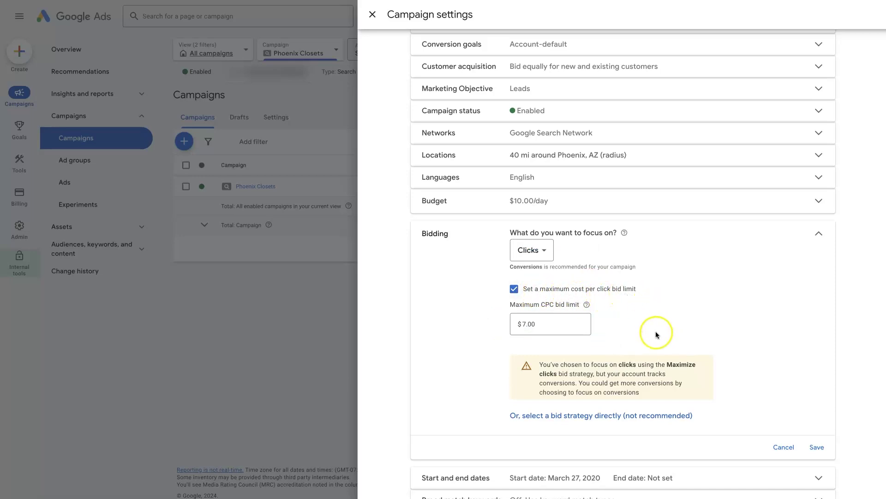
- Replace the 7.00 limit with a $10.00 Maximum CPC bid limit and save
left_click(538, 325)
left_click_drag(538, 324, 521, 325)
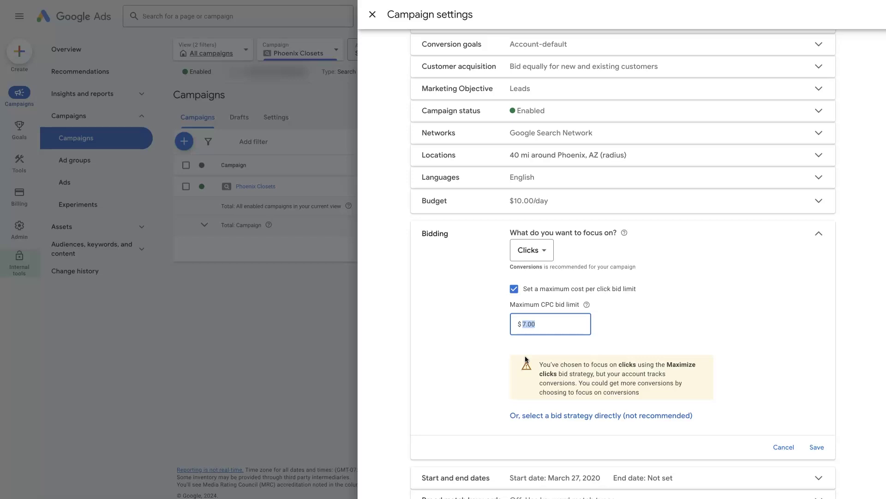
type("10")
left_click(602, 351)
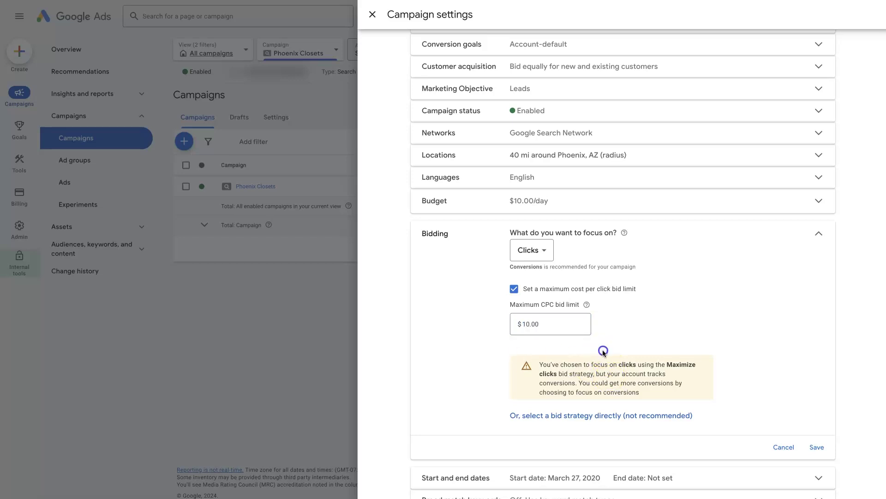
left_click(818, 449)
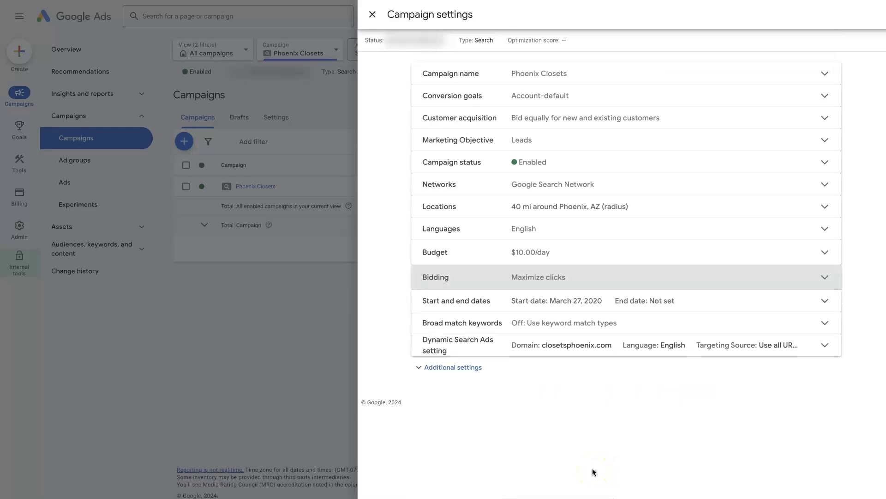
- Confirm the saved $10.00 Maximum CPC limit, then switch to the Missoula SEO Geek Paid Ads page
left_click(564, 278)
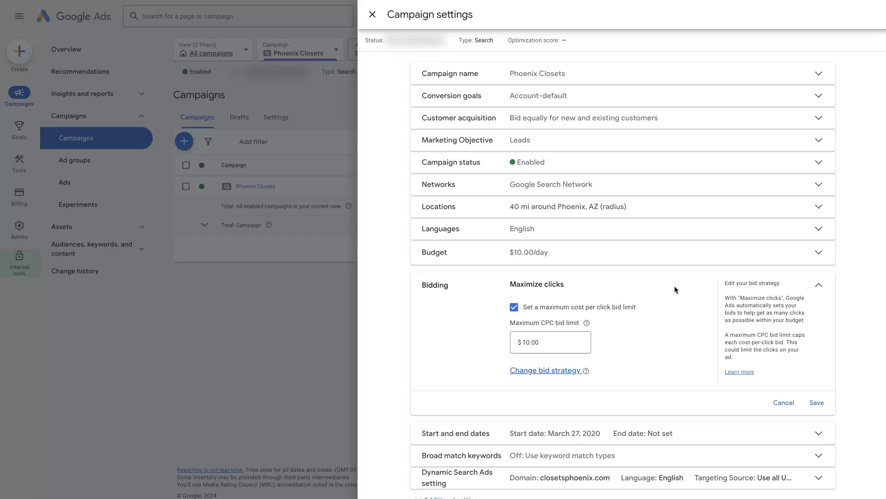
left_click(447, 294)
left_click(484, 382)
left_click(537, 343)
left_click(476, 411)
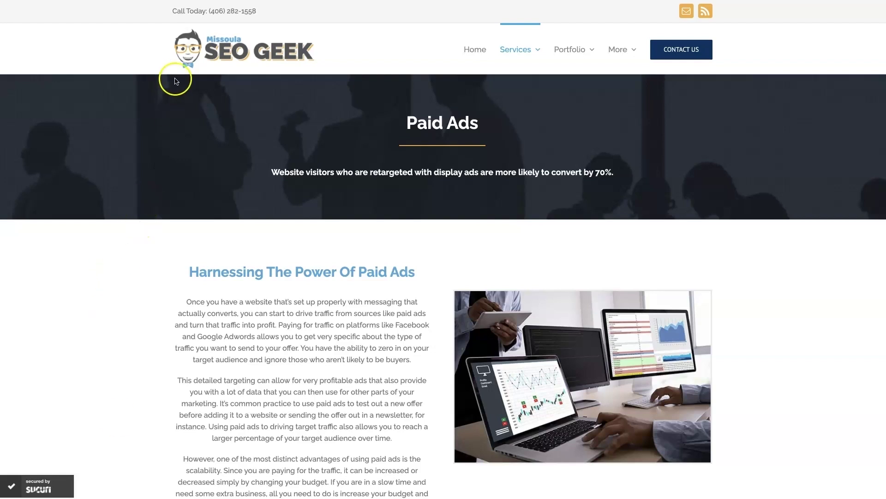
left_click(802, 312)
scroll(784, 342, "down", 15)
scroll(786, 344, "down", 2)
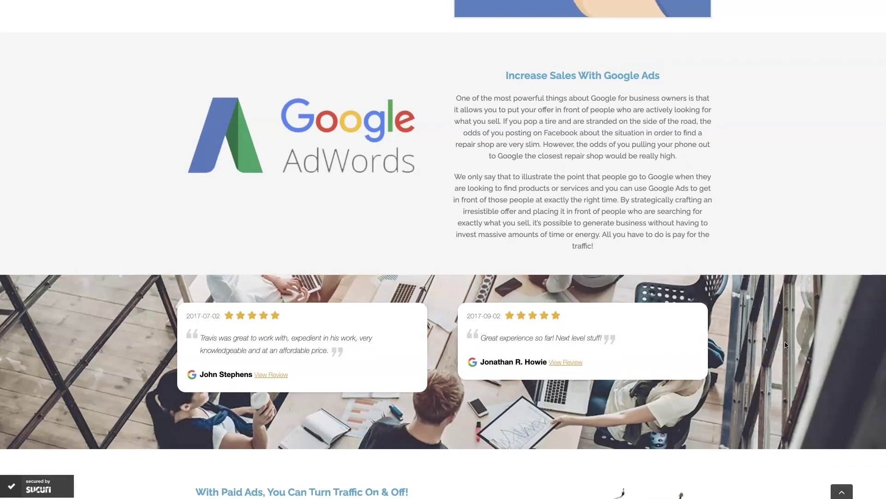
scroll(786, 345, "up", 1)
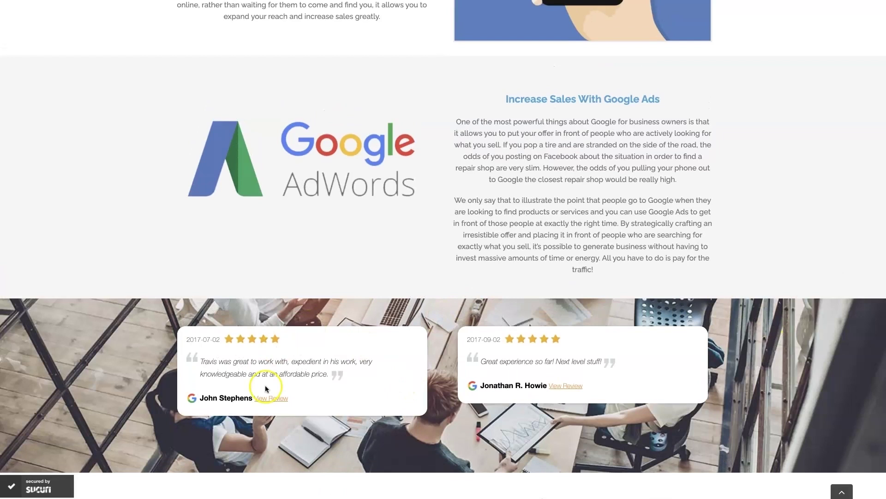